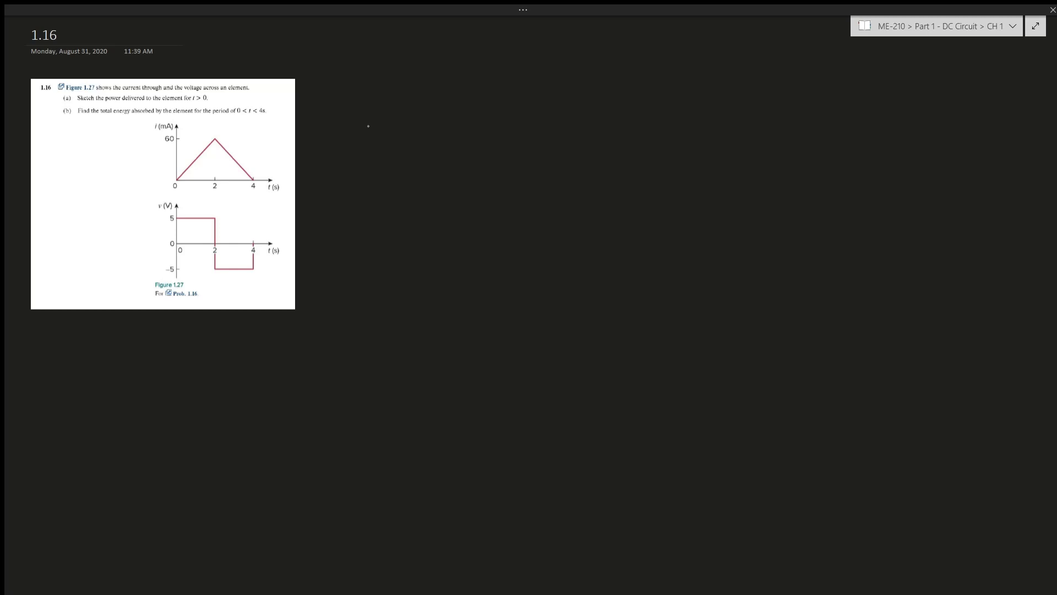
- Write (a) beside the figure and draw the vertical power and horizontal time axes
{"action": "left_click_drag", "start_coordinate": [347, 115], "coordinate": [347, 124]}
{"action": "left_click_drag", "start_coordinate": [354, 117], "coordinate": [358, 124]}
{"action": "left_click_drag", "start_coordinate": [386, 106], "coordinate": [398, 111]}
{"action": "left_click_drag", "start_coordinate": [381, 103], "coordinate": [380, 187]}
{"action": "left_click_drag", "start_coordinate": [381, 151], "coordinate": [455, 152]}
- Label the time tick 4 and the power axis w and -w, and add the heading Sketch
{"action": "mouse_move", "coordinate": [442, 158]}
{"action": "left_mouse_down"}
{"action": "mouse_move", "coordinate": [445, 166]}
{"action": "mouse_move", "coordinate": [420, 168]}
{"action": "left_mouse_up"}
{"action": "left_click_drag", "start_coordinate": [378, 107], "coordinate": [370, 103]}
{"action": "left_click_drag", "start_coordinate": [366, 181], "coordinate": [377, 181]}
{"action": "mouse_move", "coordinate": [536, 61]}
{"action": "left_mouse_down"}
{"action": "mouse_move", "coordinate": [529, 71]}
{"action": "mouse_move", "coordinate": [565, 71]}
{"action": "left_mouse_up"}
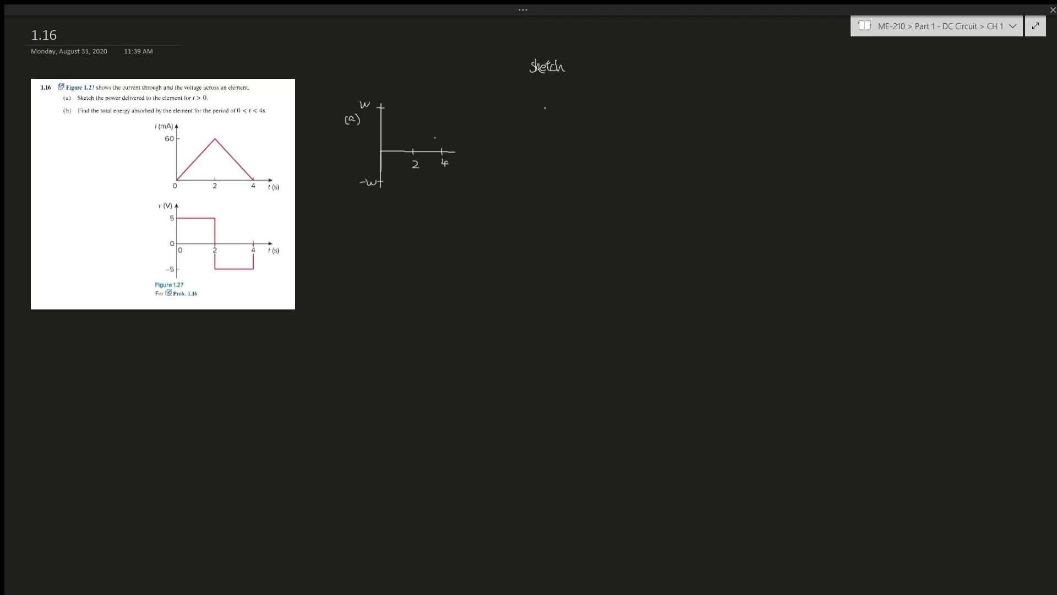
- Write P = i·V beside the graph and begin the peak power calculation 5·60 = 300
{"action": "left_click_drag", "start_coordinate": [545, 118], "coordinate": [546, 111]}
{"action": "mouse_move", "coordinate": [559, 111]}
{"action": "left_mouse_down"}
{"action": "mouse_move", "coordinate": [584, 118]}
{"action": "mouse_move", "coordinate": [584, 104]}
{"action": "mouse_move", "coordinate": [612, 97]}
{"action": "left_mouse_up"}
{"action": "left_click_drag", "start_coordinate": [644, 100], "coordinate": [698, 103]}
{"action": "left_click_drag", "start_coordinate": [691, 107], "coordinate": [698, 107]}
{"action": "left_click_drag", "start_coordinate": [703, 100], "coordinate": [724, 104]}
- Finish the peak power as 300×10⁻³ = 0.3, undoing a stray stroke below the axes
{"action": "left_click", "coordinate": [714, 98]}
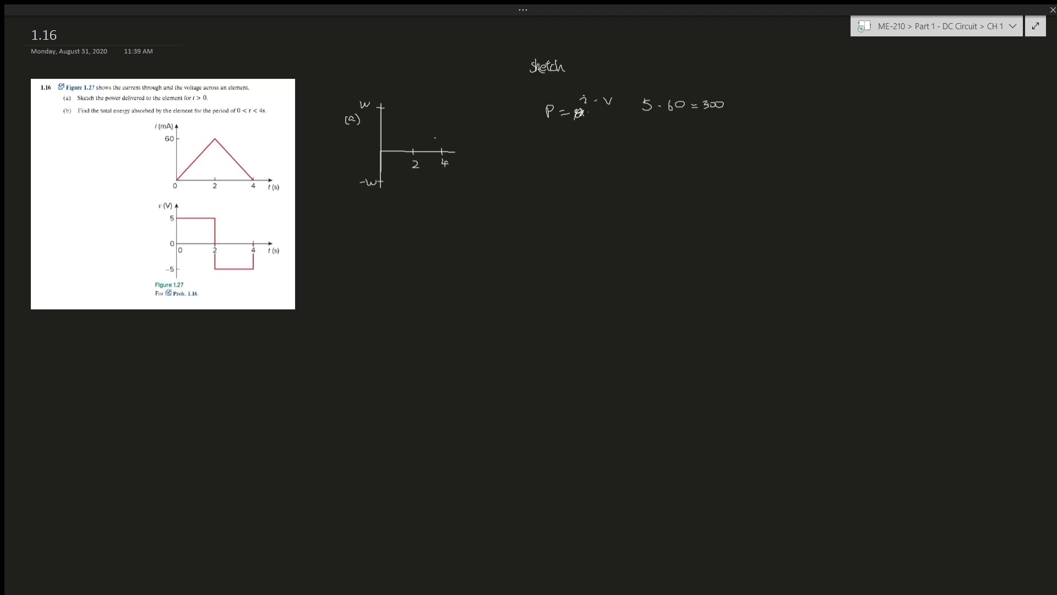
{"action": "left_click", "coordinate": [728, 105]}
{"action": "left_click_drag", "start_coordinate": [731, 101], "coordinate": [738, 109]}
{"action": "left_click_drag", "start_coordinate": [734, 104], "coordinate": [749, 100]}
{"action": "mouse_move", "coordinate": [753, 102]}
{"action": "left_mouse_down"}
{"action": "mouse_move", "coordinate": [713, 129]}
{"action": "mouse_move", "coordinate": [725, 141]}
{"action": "left_mouse_up"}
{"action": "left_click", "coordinate": [721, 138]}
{"action": "left_click_drag", "start_coordinate": [385, 193], "coordinate": [395, 201]}
{"action": "key", "text": "ctrl+z"}
- Relabel the power axis 0.3 and -0.3 W and note v = constant for 0~2 s
{"action": "left_click_drag", "start_coordinate": [366, 114], "coordinate": [372, 122]}
{"action": "left_click_drag", "start_coordinate": [356, 180], "coordinate": [360, 187]}
{"action": "left_click_drag", "start_coordinate": [389, 257], "coordinate": [420, 263]}
{"action": "mouse_move", "coordinate": [426, 254]}
{"action": "left_mouse_down"}
{"action": "mouse_move", "coordinate": [403, 279]}
{"action": "mouse_move", "coordinate": [452, 279]}
{"action": "left_mouse_up"}
{"action": "left_click_drag", "start_coordinate": [388, 301], "coordinate": [389, 312]}
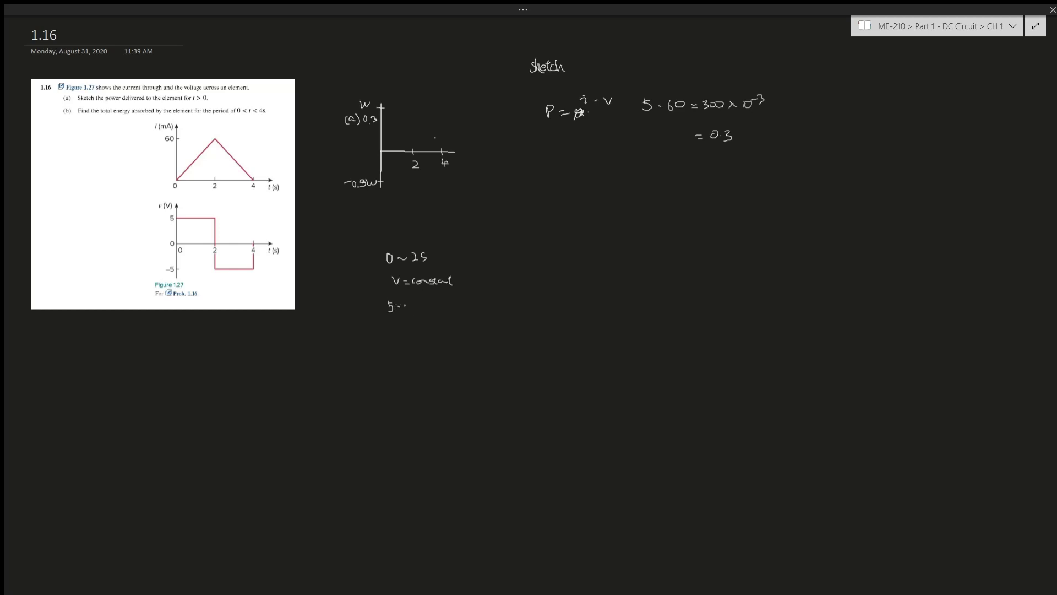
{"action": "left_click_drag", "start_coordinate": [405, 316], "coordinate": [430, 301]}
- Write mx + b and 5·30 = 150, then draw power rising from the origin to 0.3
{"action": "left_click_drag", "start_coordinate": [439, 346], "coordinate": [466, 349]}
{"action": "left_click", "coordinate": [463, 343]}
{"action": "left_click_drag", "start_coordinate": [461, 343], "coordinate": [474, 345]}
{"action": "mouse_move", "coordinate": [448, 324]}
{"action": "left_mouse_down"}
{"action": "mouse_move", "coordinate": [435, 333]}
{"action": "mouse_move", "coordinate": [437, 373]}
{"action": "left_mouse_up"}
{"action": "mouse_move", "coordinate": [441, 363]}
{"action": "left_mouse_down"}
{"action": "mouse_move", "coordinate": [440, 372]}
{"action": "mouse_move", "coordinate": [447, 362]}
{"action": "left_mouse_up"}
{"action": "left_click_drag", "start_coordinate": [451, 362], "coordinate": [451, 362]}
{"action": "left_click_drag", "start_coordinate": [389, 149], "coordinate": [412, 109]}
{"action": "left_click_drag", "start_coordinate": [381, 151], "coordinate": [411, 109]}
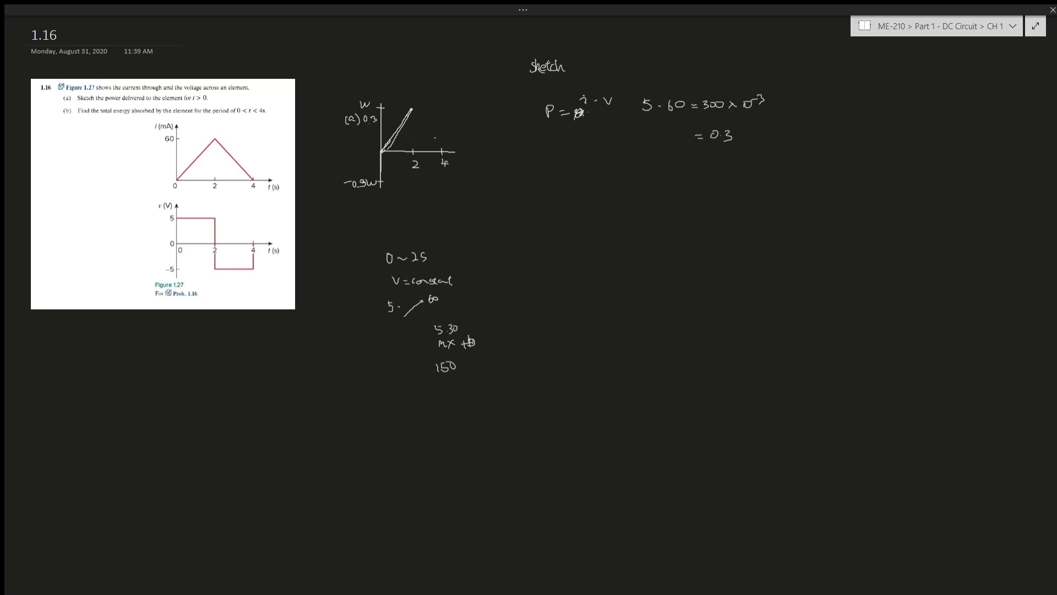
- Drop the power line at t = 2 s down to −0.3 W
{"action": "left_click_drag", "start_coordinate": [412, 109], "coordinate": [413, 154]}
{"action": "left_click_drag", "start_coordinate": [411, 157], "coordinate": [410, 167]}
{"action": "left_click_drag", "start_coordinate": [413, 152], "coordinate": [409, 184]}
- Jot side notes 60, 2.001 and -5 beside the figure
{"action": "left_click_drag", "start_coordinate": [320, 244], "coordinate": [328, 242]}
{"action": "left_click_drag", "start_coordinate": [335, 243], "coordinate": [342, 249]}
{"action": "left_click_drag", "start_coordinate": [319, 265], "coordinate": [323, 265]}
{"action": "left_click_drag", "start_coordinate": [333, 258], "coordinate": [326, 270]}
{"action": "left_click_drag", "start_coordinate": [313, 223], "coordinate": [322, 219]}
- Draw power rising from −0.3 W back to zero at 4 s and underline the sketch
{"action": "left_click_drag", "start_coordinate": [409, 180], "coordinate": [413, 187]}
{"action": "left_click_drag", "start_coordinate": [412, 186], "coordinate": [441, 153]}
{"action": "left_click_drag", "start_coordinate": [363, 200], "coordinate": [468, 193]}
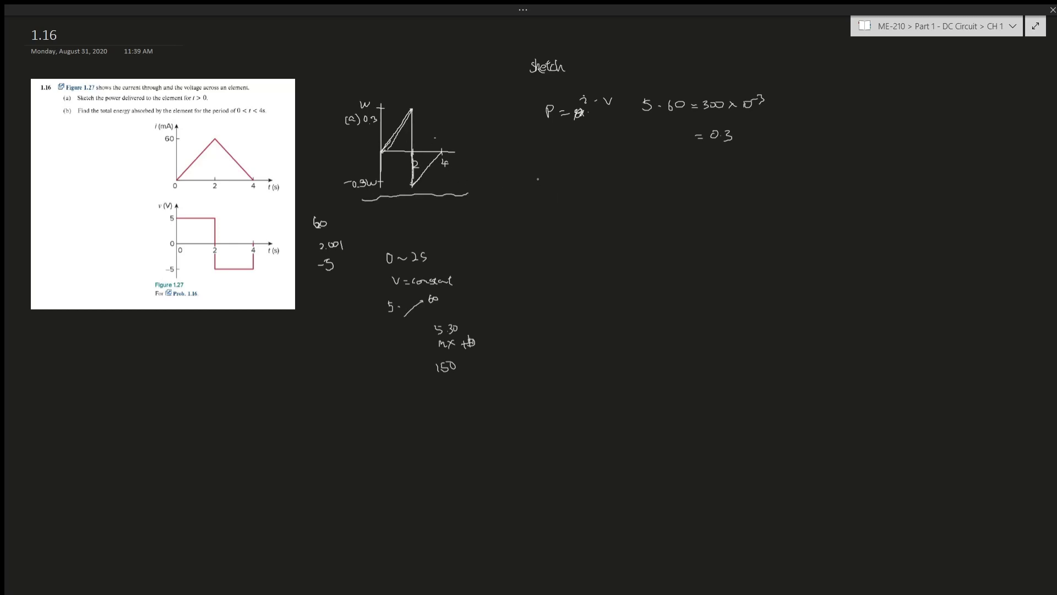
- Label part (b) and hatch the positive power triangle
{"action": "mouse_move", "coordinate": [561, 183]}
{"action": "left_mouse_down"}
{"action": "mouse_move", "coordinate": [559, 194]}
{"action": "mouse_move", "coordinate": [573, 191]}
{"action": "left_mouse_up"}
{"action": "left_click_drag", "start_coordinate": [574, 183], "coordinate": [575, 193]}
{"action": "left_click_drag", "start_coordinate": [390, 150], "coordinate": [407, 136]}
{"action": "left_click_drag", "start_coordinate": [394, 141], "coordinate": [413, 128]}
{"action": "left_click_drag", "start_coordinate": [408, 125], "coordinate": [413, 112]}
- Hatch the negative power triangle and write ΣP = 0 after the (b) label
{"action": "left_click_drag", "start_coordinate": [419, 159], "coordinate": [428, 150]}
{"action": "left_click_drag", "start_coordinate": [425, 159], "coordinate": [434, 150]}
{"action": "left_click_drag", "start_coordinate": [605, 183], "coordinate": [606, 193]}
{"action": "left_click_drag", "start_coordinate": [610, 193], "coordinate": [634, 182]}
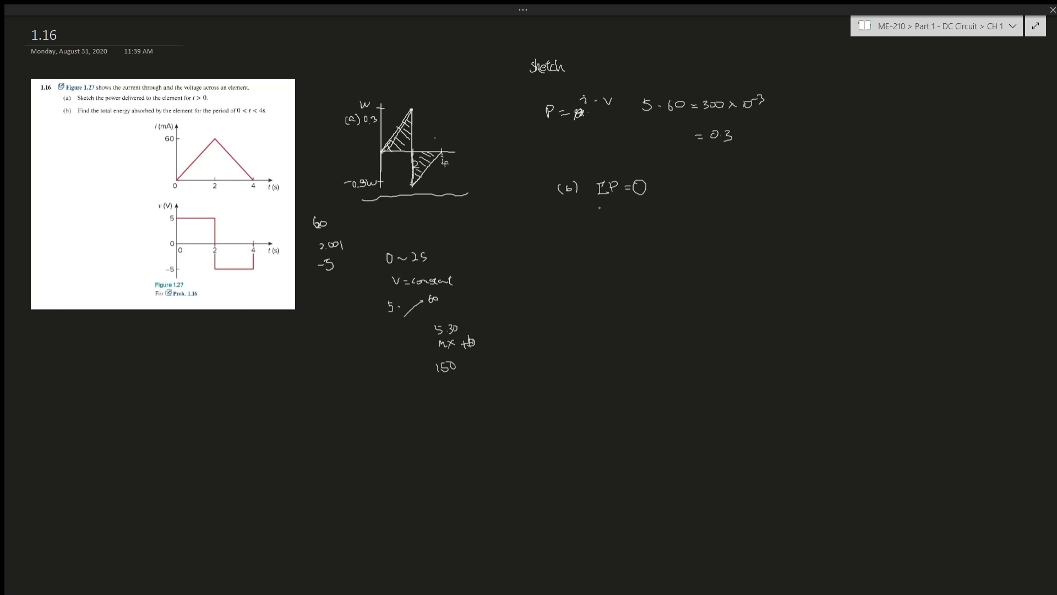
- Draw underlines beneath the part (b) answer ΣP = 0
{"action": "left_click_drag", "start_coordinate": [599, 207], "coordinate": [642, 209]}
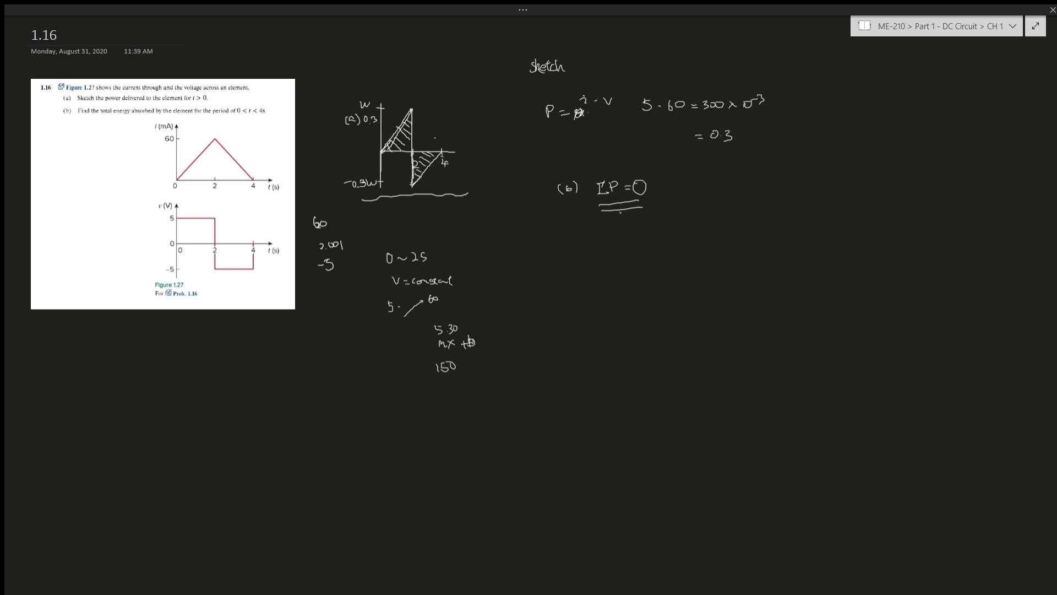